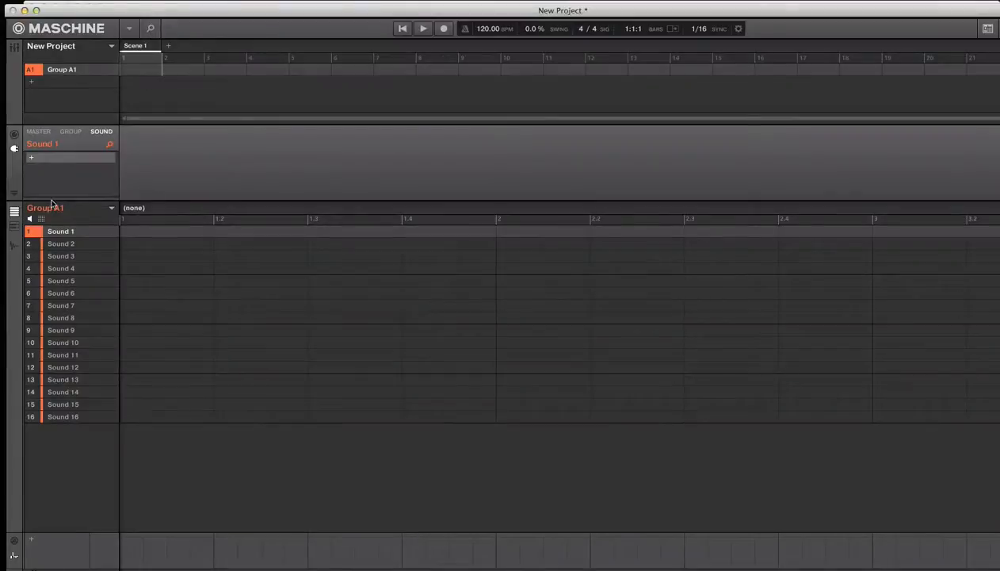
# Step: Load the Sampler plug-in on Sound 1 of Group A1
pyautogui.click(69, 161)
pyautogui.click(82, 158)
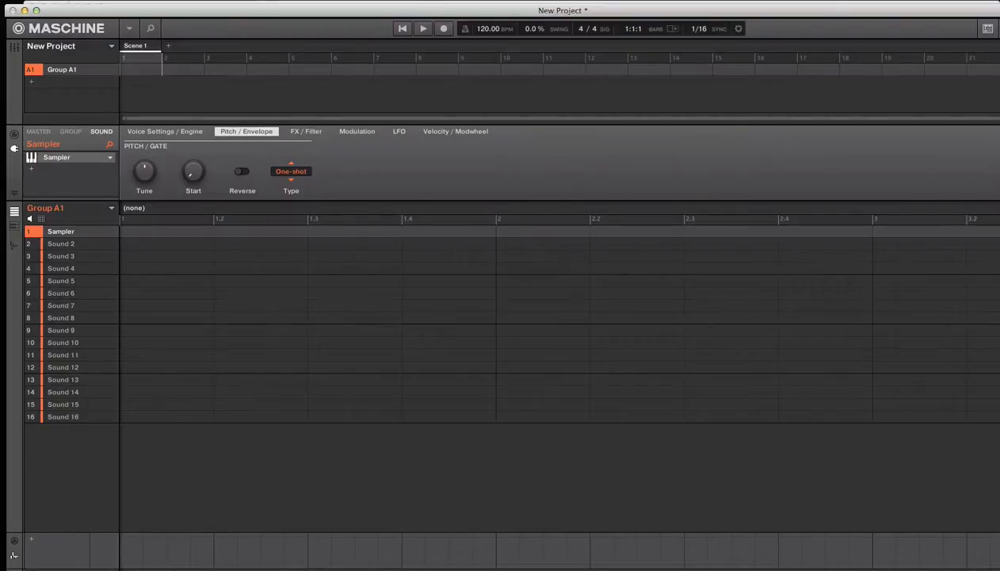
# Step: Switch to Soundminer and choose Maschine 2 as the workstation in the single drag transfer preferences
pyautogui.press('super+Tab')
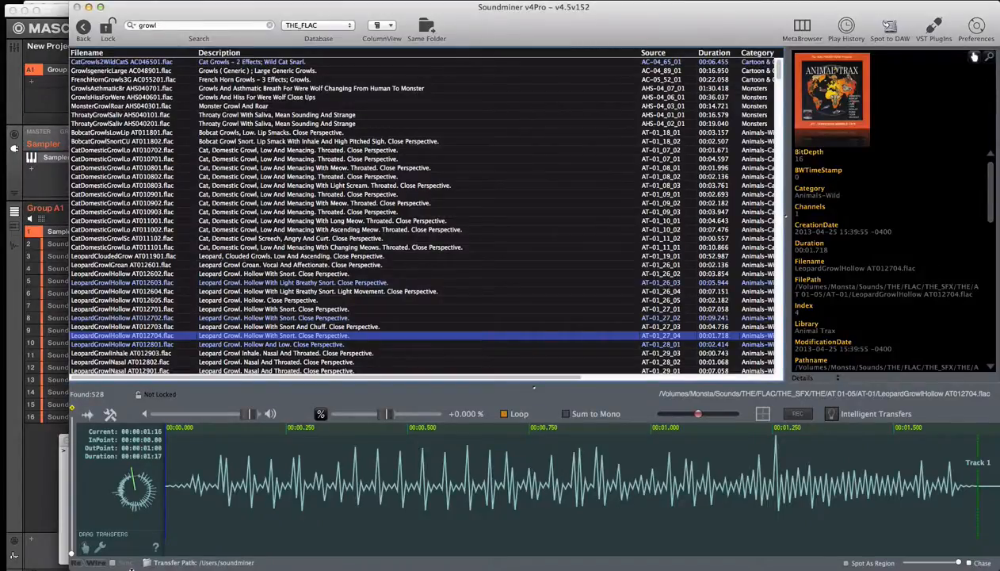
pyautogui.click(100, 547)
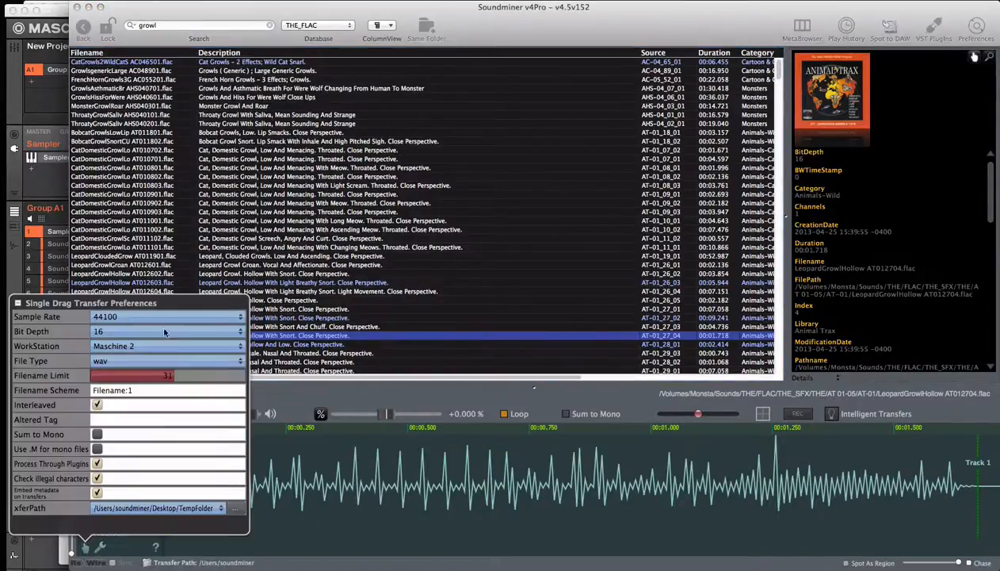
pyautogui.click(183, 348)
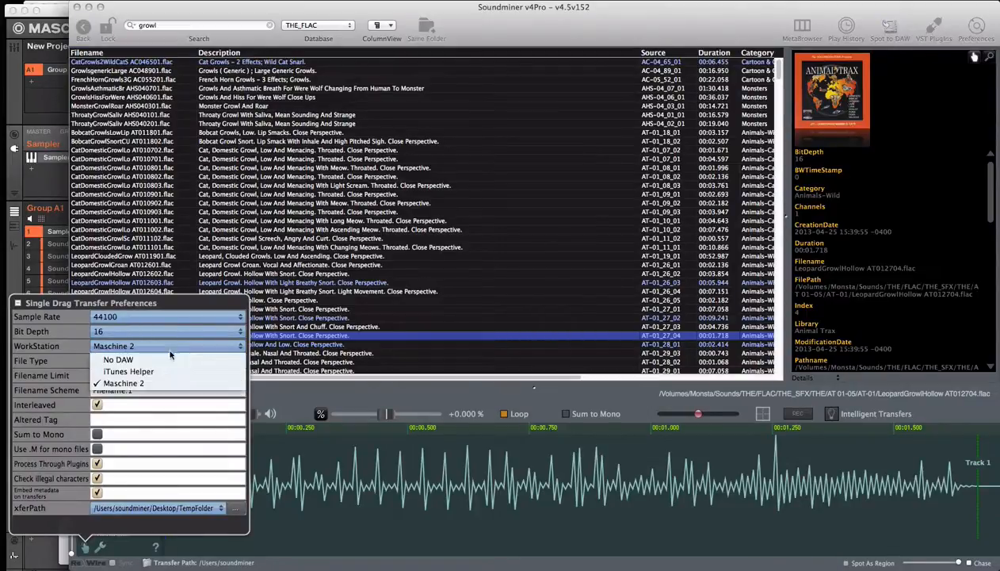
pyautogui.click(131, 382)
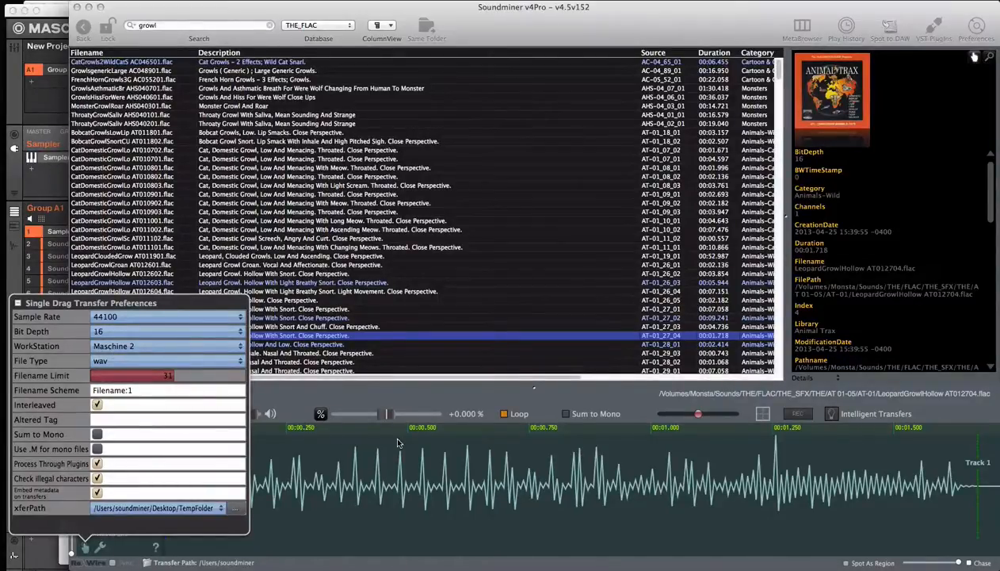
# Step: Transfer the LeopardGrowlHollow AT012704.flac sound into Maschine's Sampler
pyautogui.click(323, 335)
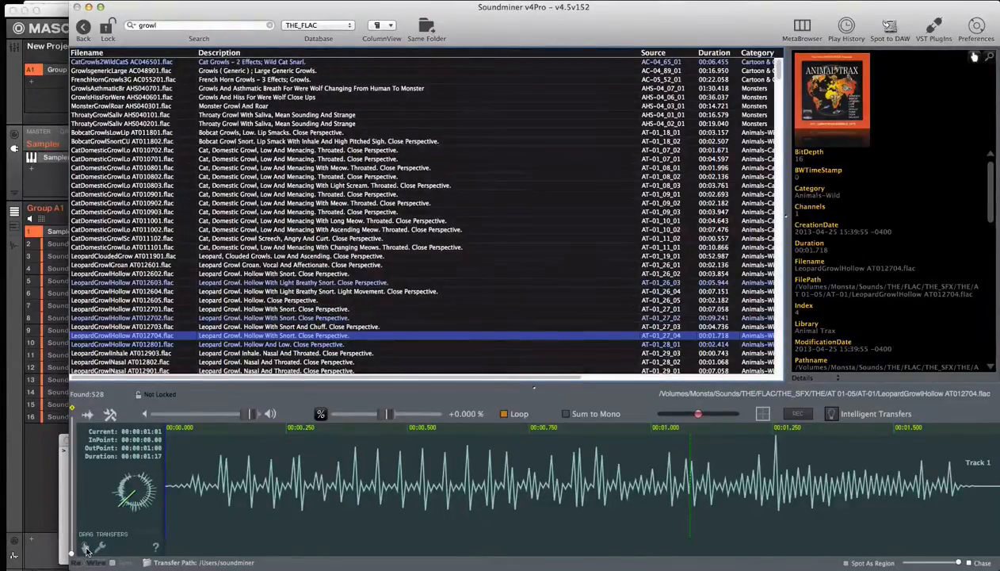
pyautogui.moveTo(86, 549); pyautogui.dragTo(77, 159)
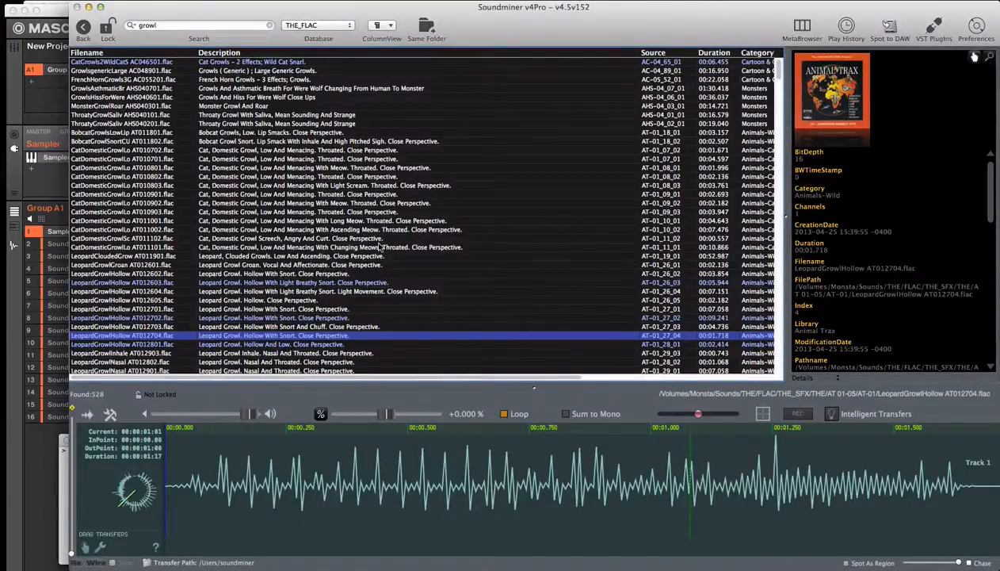
# Step: Take the VST rack out of bypass and open the settings of its RBass Stereo plug-in
pyautogui.press('super+r')
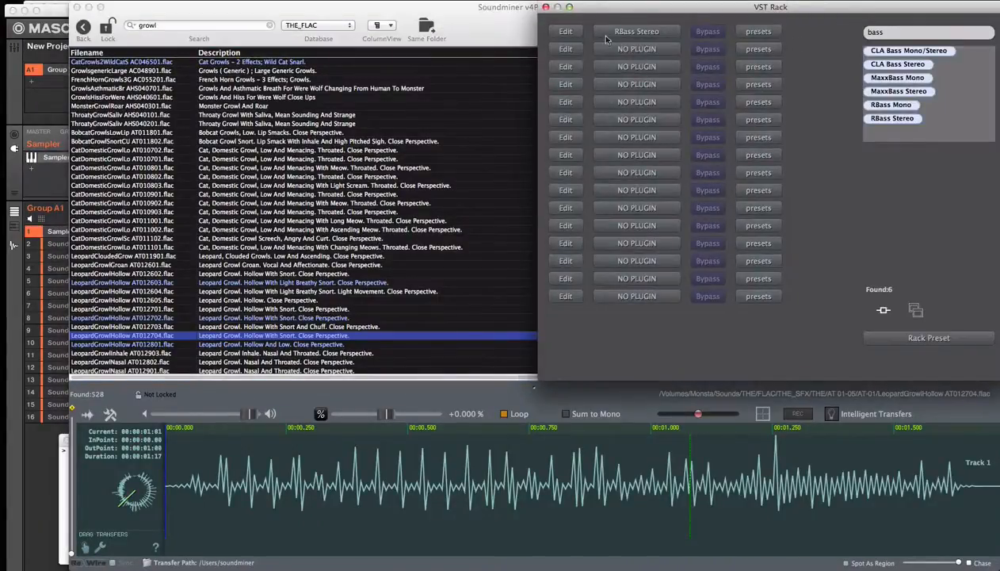
pyautogui.click(886, 315)
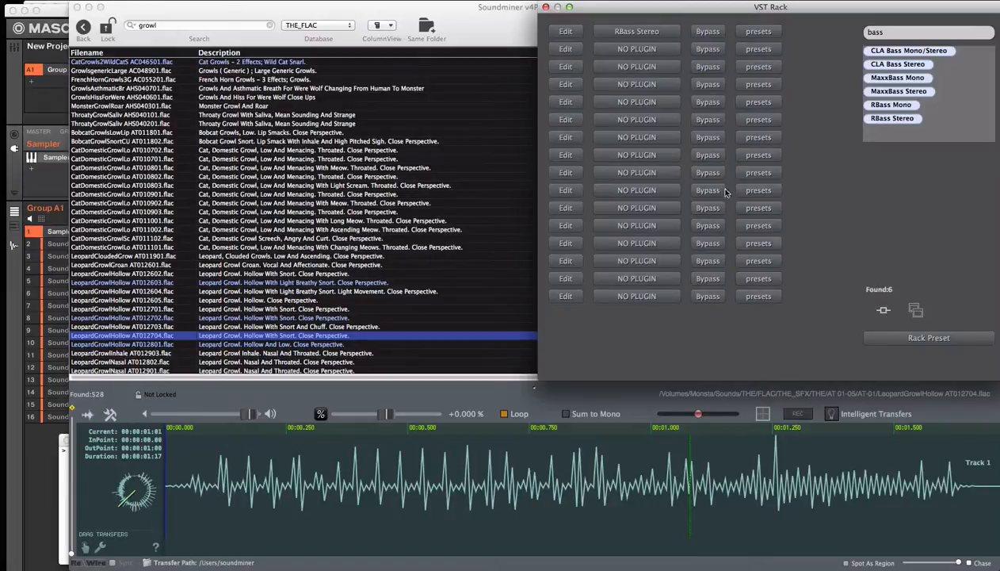
pyautogui.click(646, 35)
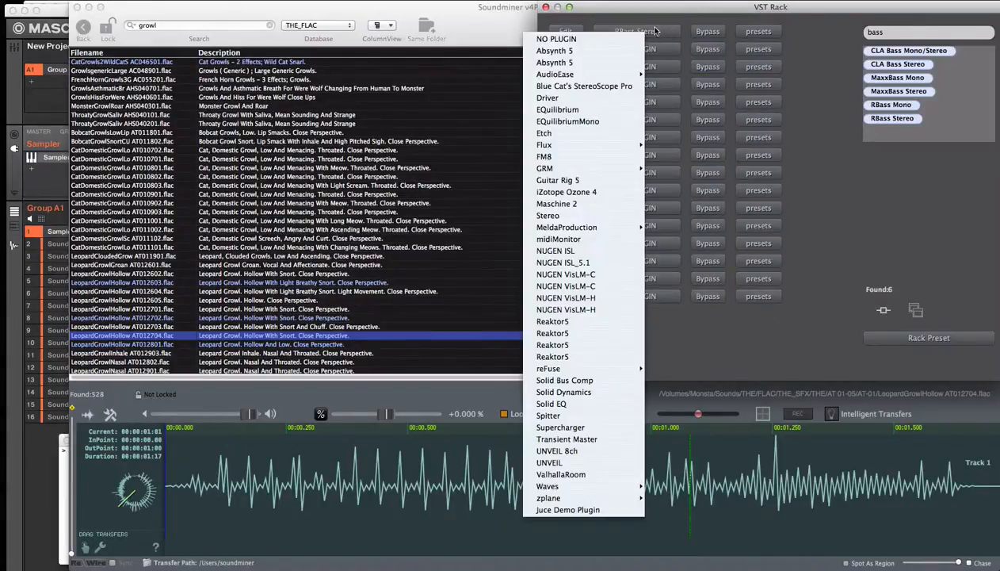
pyautogui.click(565, 31)
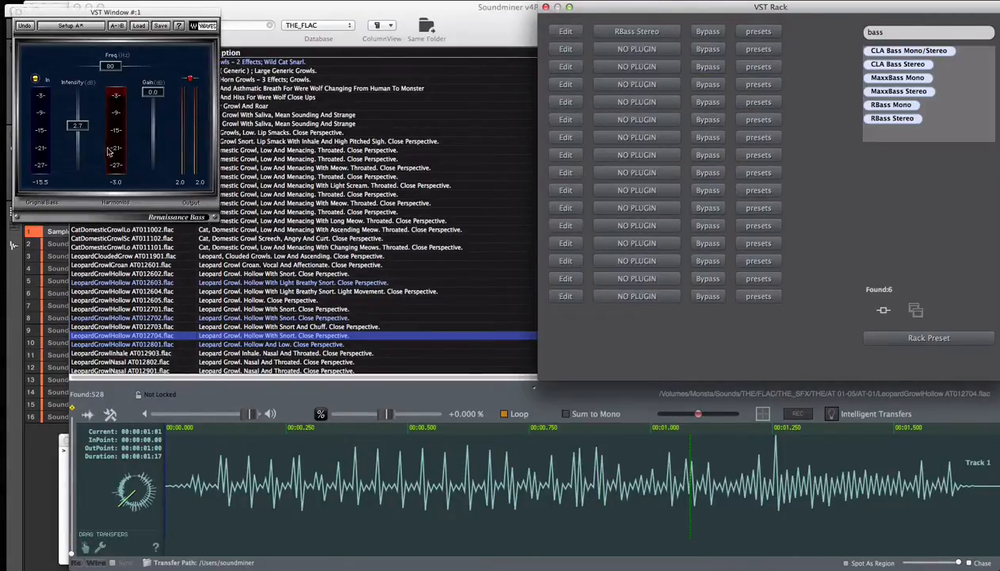
# Step: Audition the leopard growl through RBass Stereo and transfer the processed sound into Maschine's Sampler
pyautogui.click(188, 504)
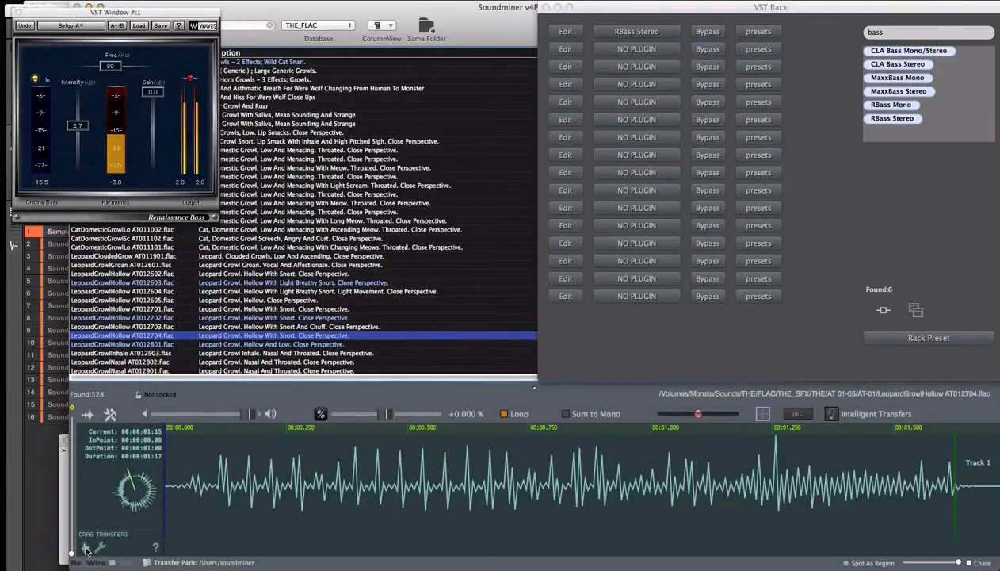
pyautogui.moveTo(86, 548); pyautogui.dragTo(634, 464)
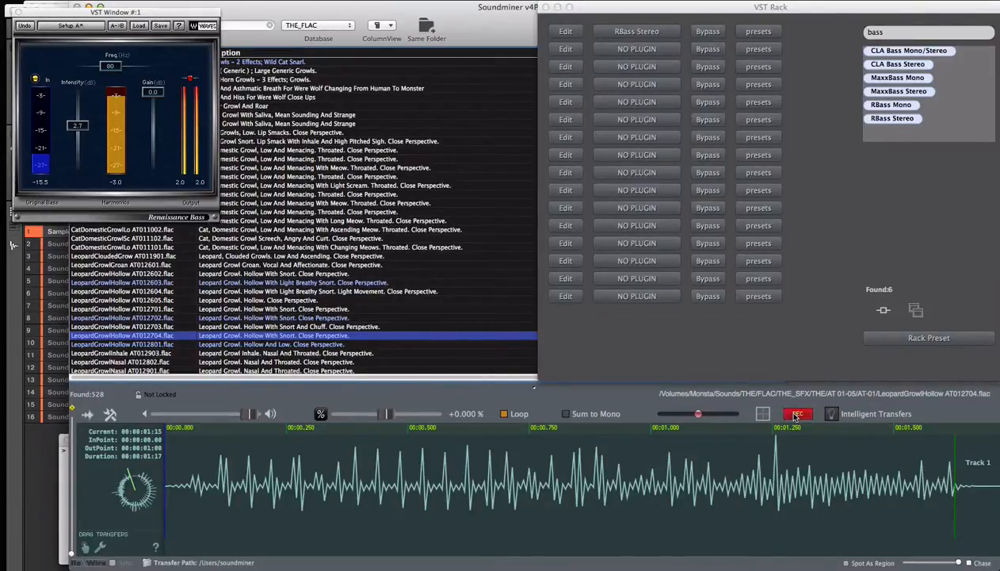
# Step: Record the growl while sweeping speed and stretch from about 60% and 1.69x to -44% and 0.53x, and stop the recording
pyautogui.click(762, 413)
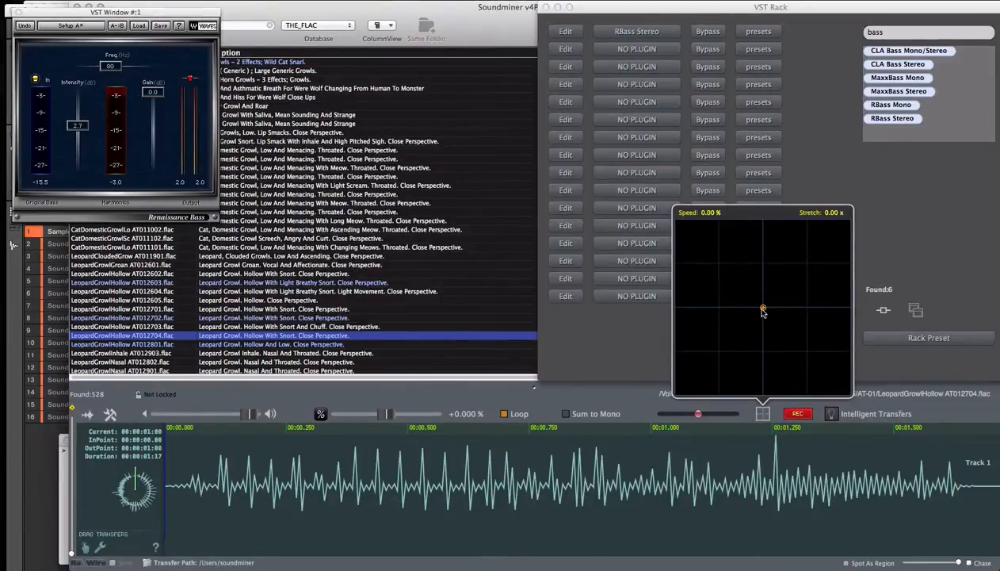
pyautogui.moveTo(763, 309); pyautogui.dragTo(790, 249)
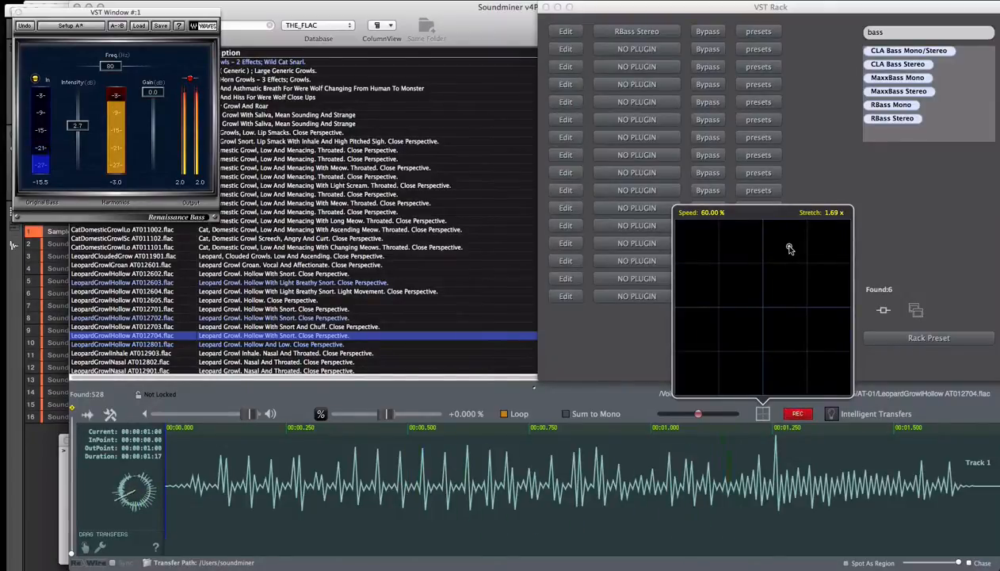
pyautogui.moveTo(790, 249)
pyautogui.mouseDown()
pyautogui.moveTo(726, 373)
pyautogui.moveTo(815, 385)
pyautogui.moveTo(726, 364)
pyautogui.moveTo(790, 346)
pyautogui.moveTo(734, 350)
pyautogui.moveTo(703, 383)
pyautogui.moveTo(766, 301)
pyautogui.moveTo(796, 336)
pyautogui.moveTo(744, 357)
pyautogui.moveTo(778, 361)
pyautogui.moveTo(773, 346)
pyautogui.moveTo(743, 351)
pyautogui.mouseUp()
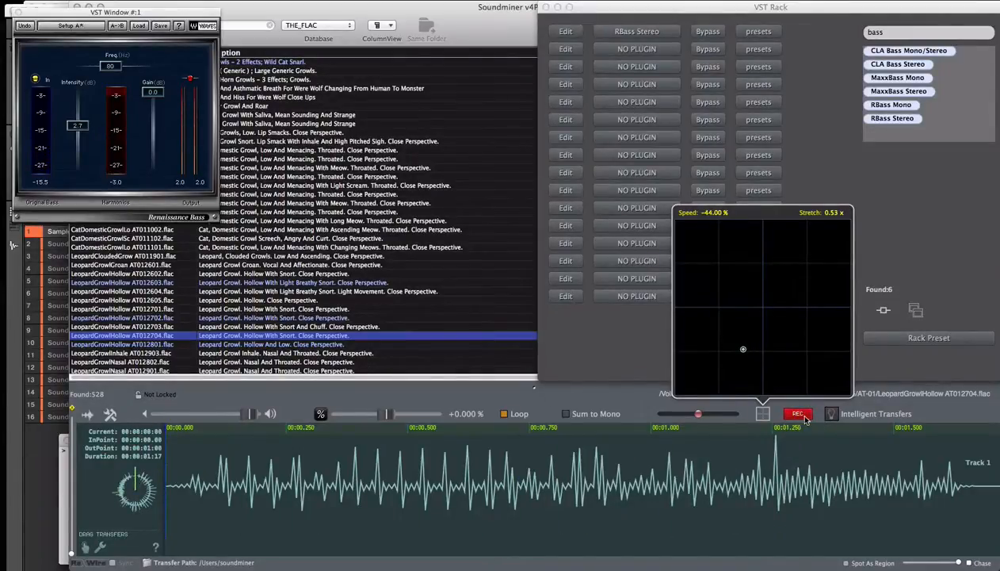
pyautogui.click(802, 417)
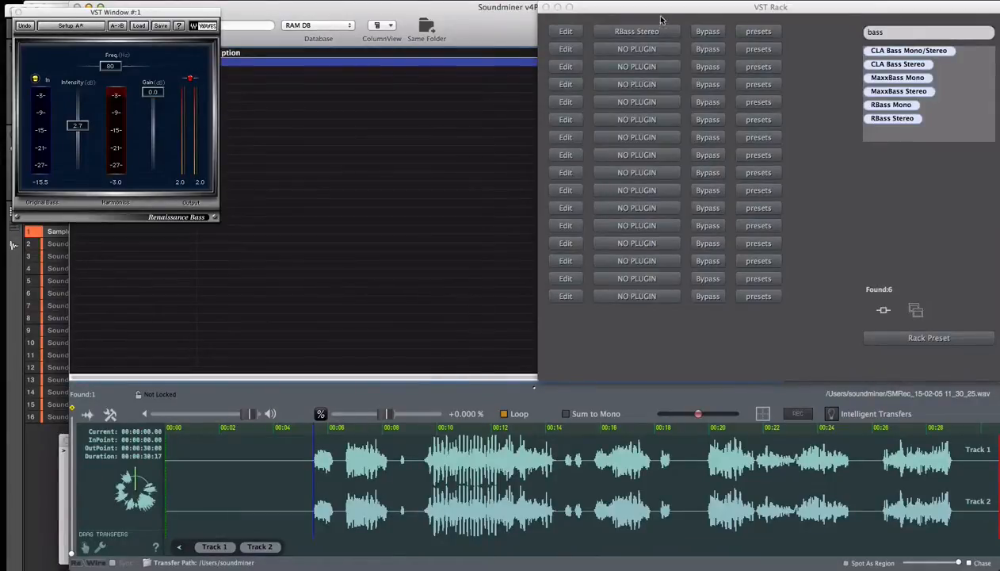
# Step: Bypass RBass Stereo and transfer the recording's second burst, from about 6 to 8 seconds, into Maschine's Sampler zone map
pyautogui.click(710, 33)
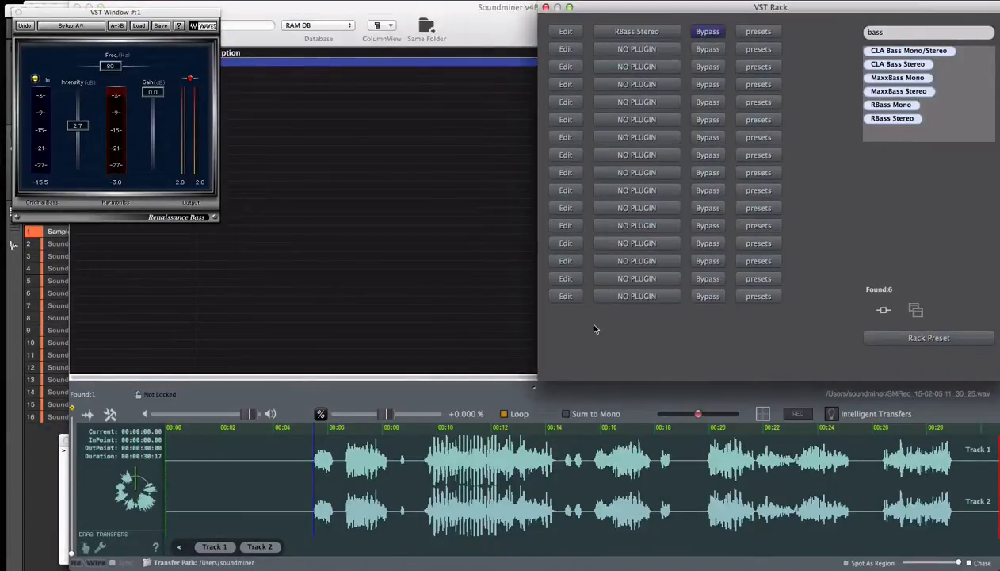
pyautogui.click(310, 484)
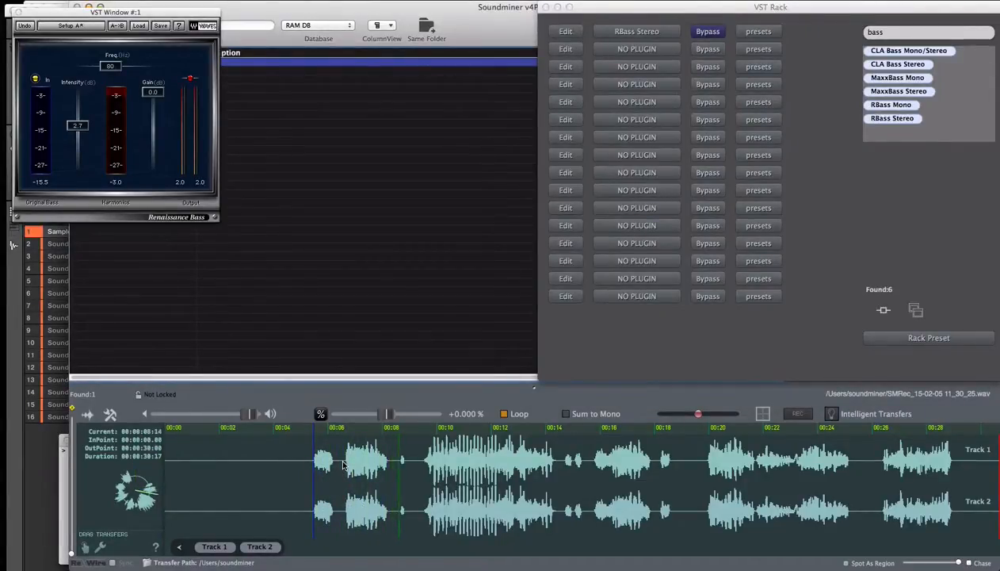
pyautogui.moveTo(343, 465); pyautogui.dragTo(390, 487)
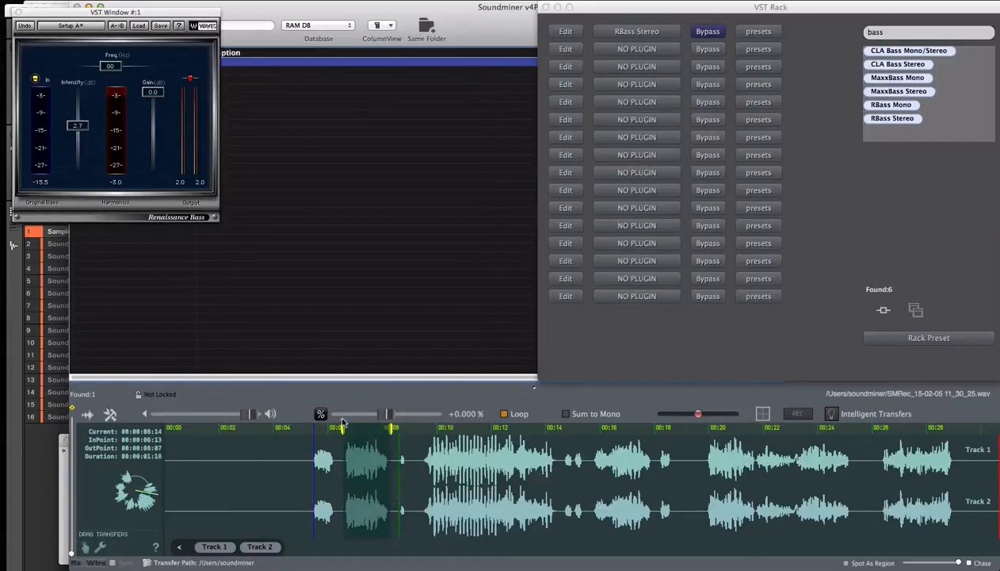
pyautogui.moveTo(343, 428); pyautogui.dragTo(387, 431)
pyautogui.moveTo(87, 547); pyautogui.dragTo(626, 397)
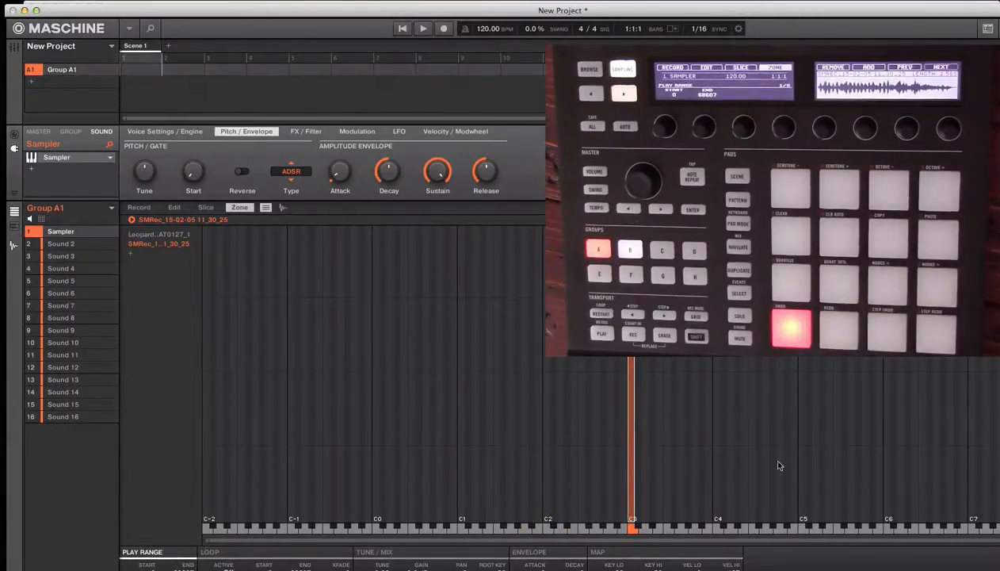
# Step: Mark the recording's long growl from about 9 to 14 seconds and transfer it to the next key in Maschine's Sampler zone map
pyautogui.click(816, 569)
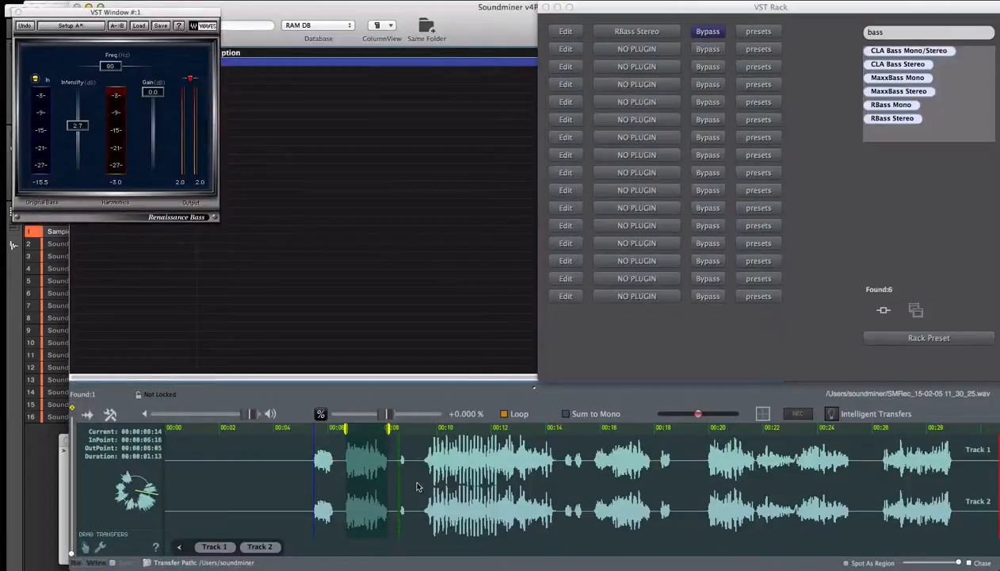
pyautogui.click(416, 480)
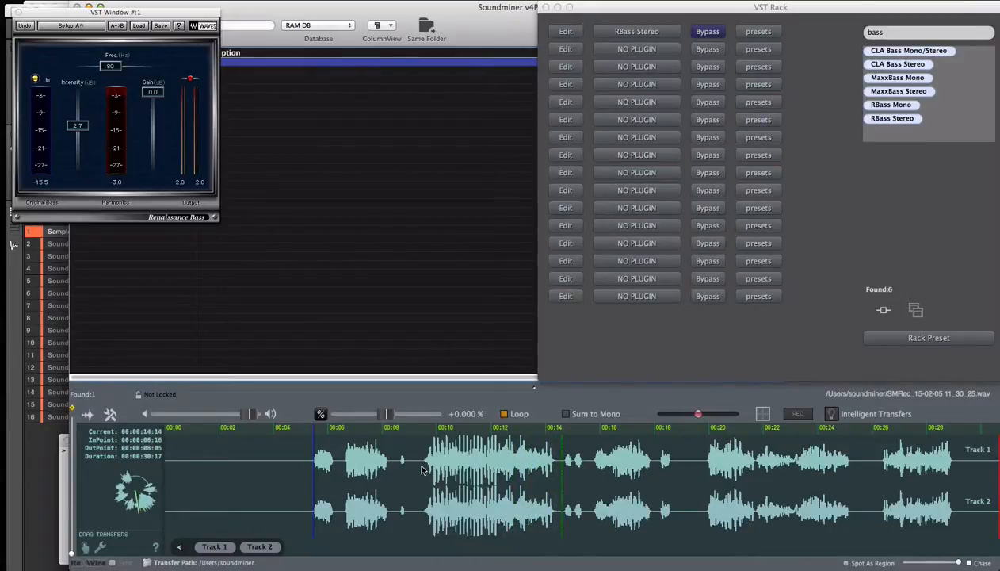
pyautogui.click(419, 470)
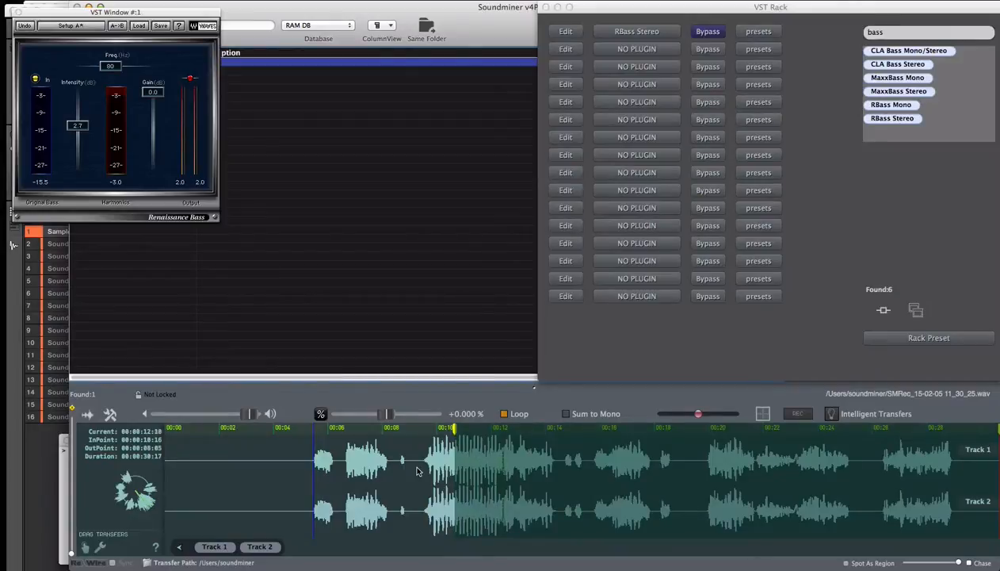
pyautogui.press('o')
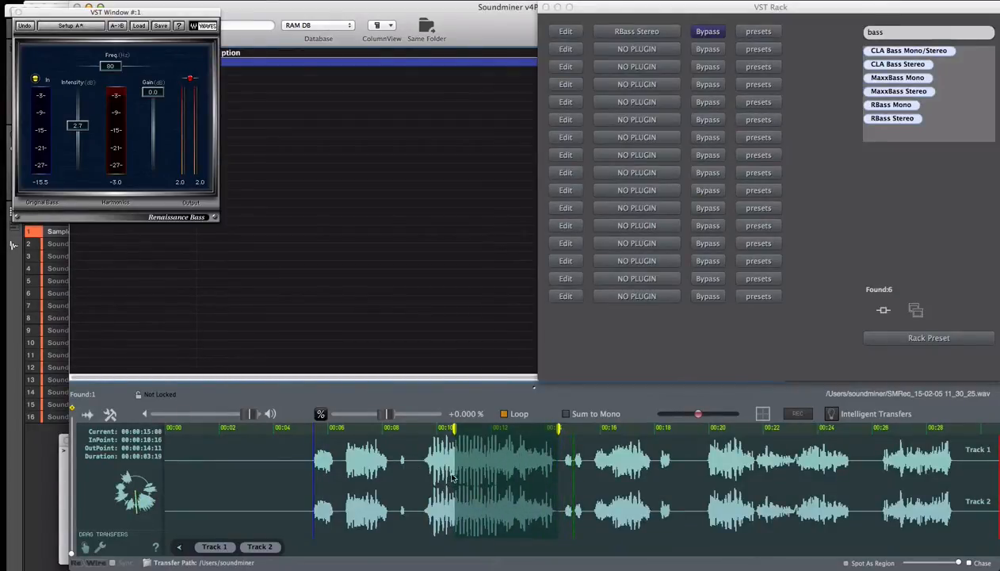
pyautogui.moveTo(453, 471); pyautogui.dragTo(412, 479)
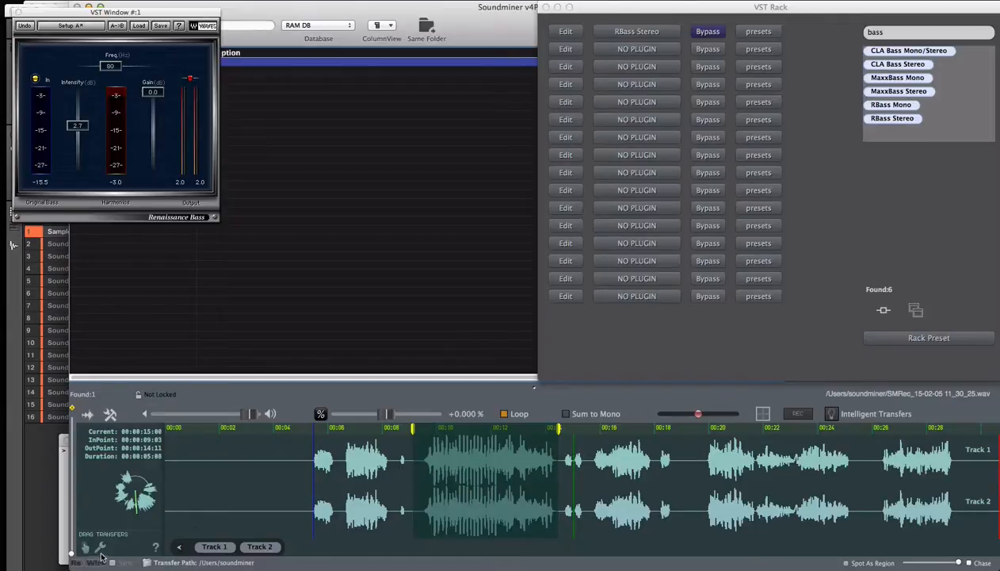
pyautogui.moveTo(84, 549); pyautogui.dragTo(639, 481)
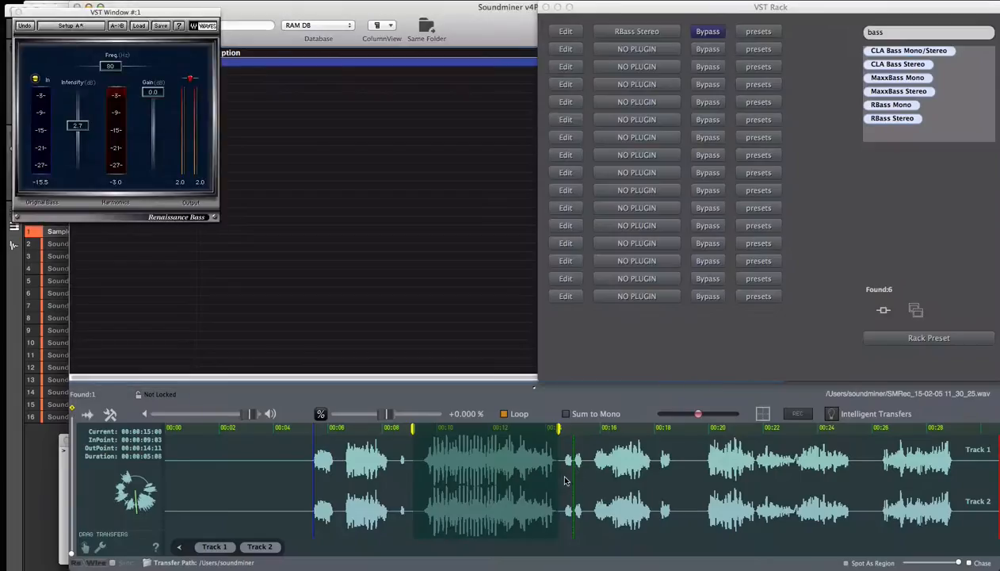
# Step: Mark the growl between about 16 and 18 seconds in Soundminer and transfer it to the next free Sampler key in Maschine
pyautogui.click(566, 480)
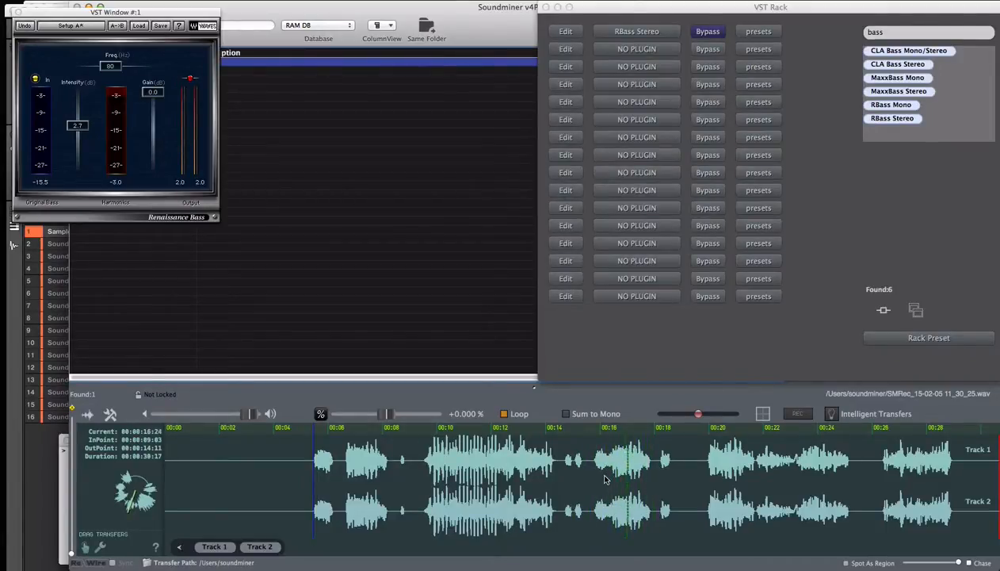
pyautogui.moveTo(610, 473); pyautogui.dragTo(647, 484)
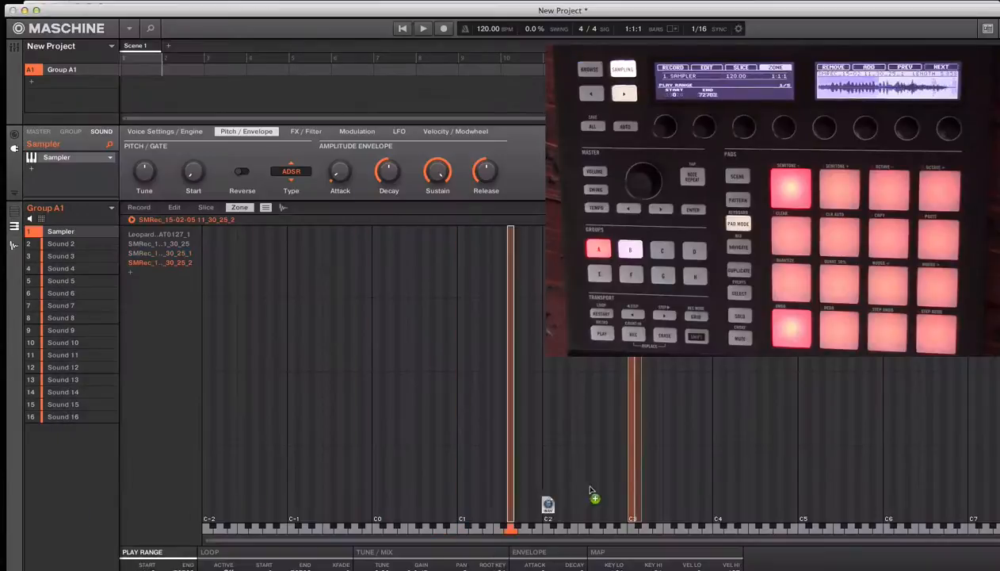
pyautogui.moveTo(593, 495); pyautogui.dragTo(647, 463)
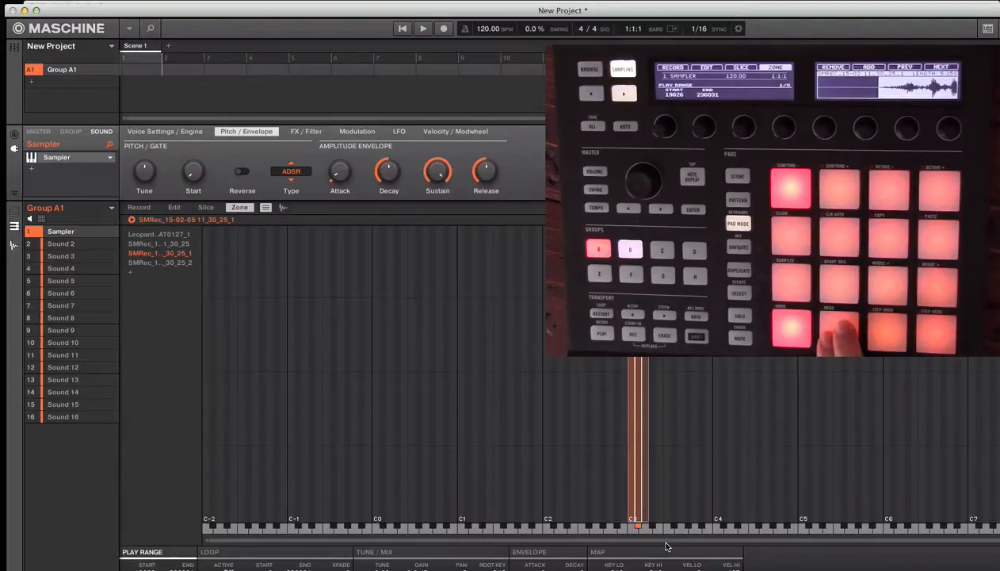
# Step: Add a Maximizer effect after the Sampler on the first sound
pyautogui.click(32, 172)
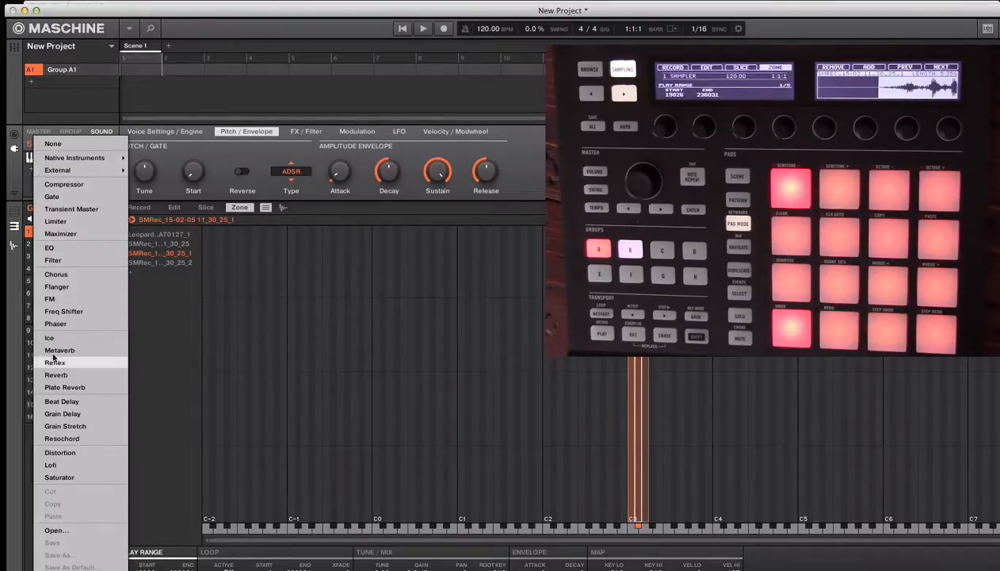
pyautogui.click(58, 234)
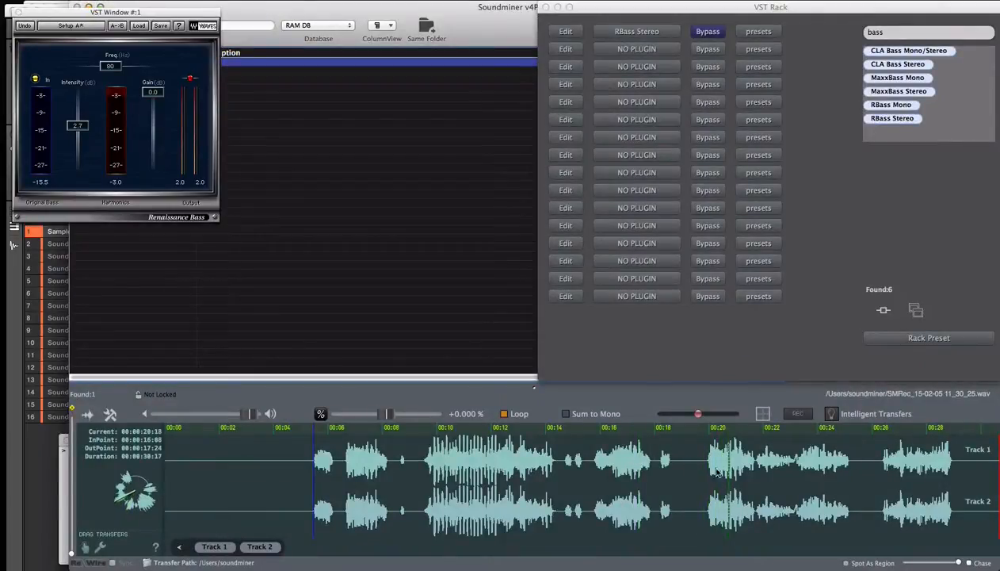
# Step: Mark the recorded growl between about 20 and 21 seconds in Soundminer and transfer it into Maschine's Sampler as another zone
pyautogui.moveTo(706, 462); pyautogui.dragTo(751, 479)
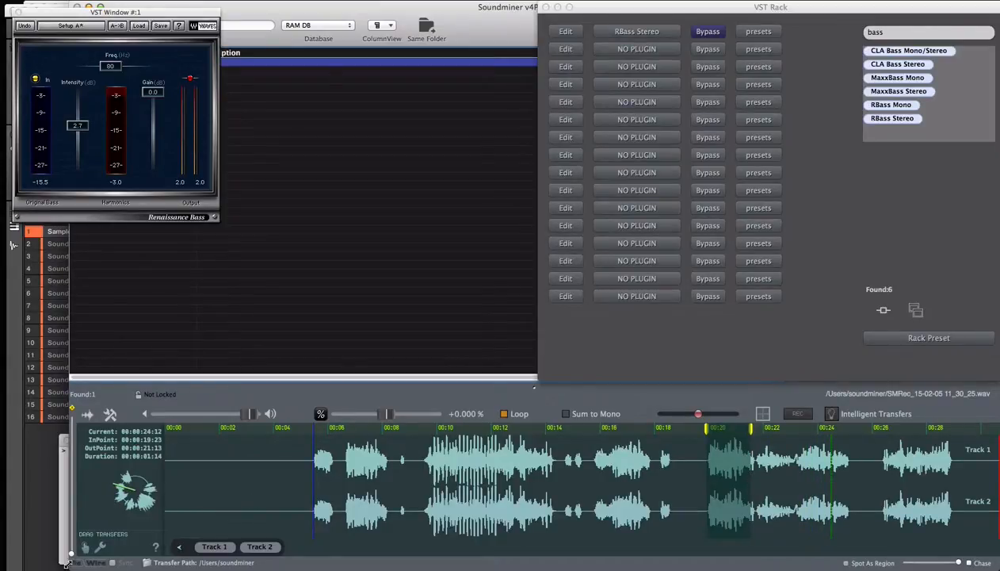
pyautogui.moveTo(84, 552); pyautogui.dragTo(645, 462)
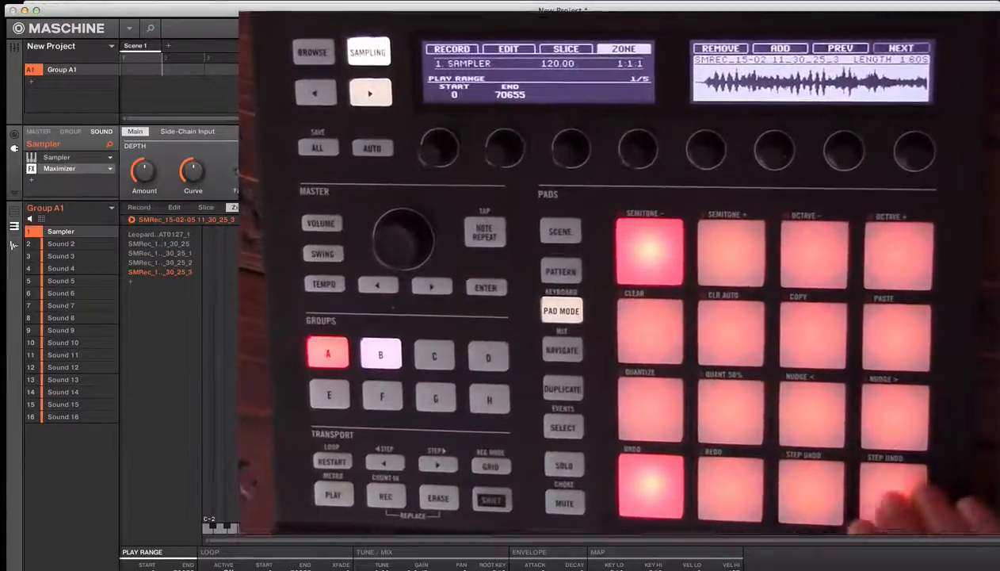